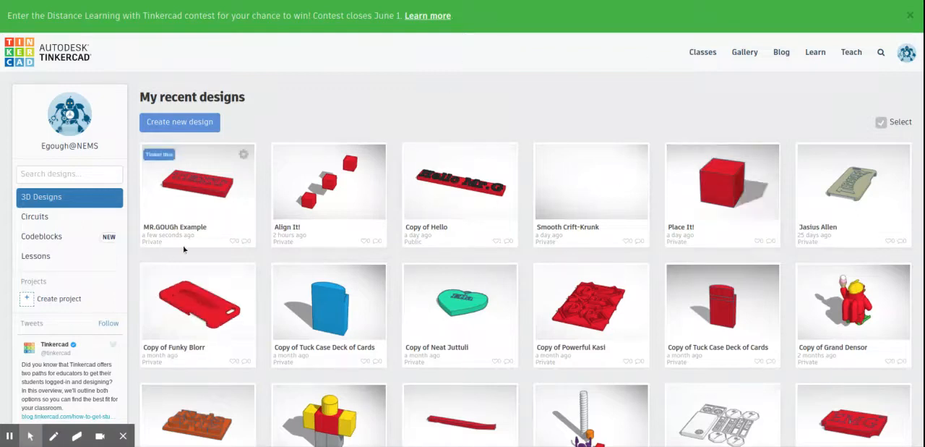
# Step: Open the most recent design, the red TEXT plate, for editing and set the snap grid to 1/16 in
pyautogui.click(201, 190)
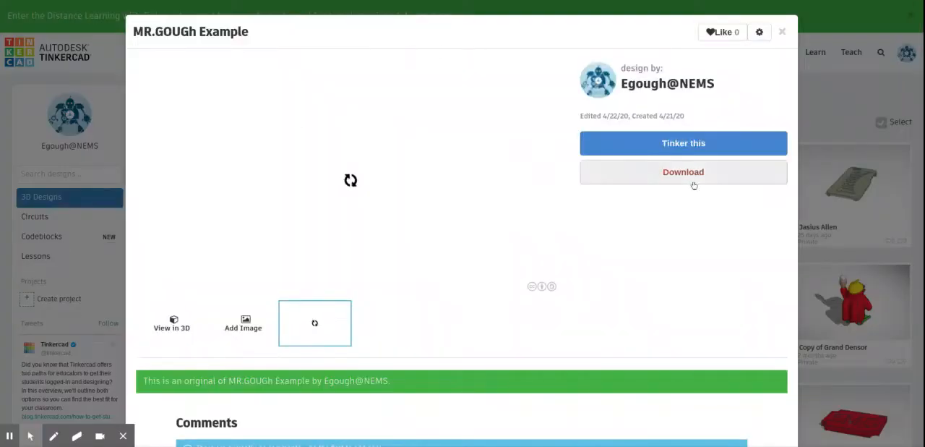
pyautogui.click(671, 142)
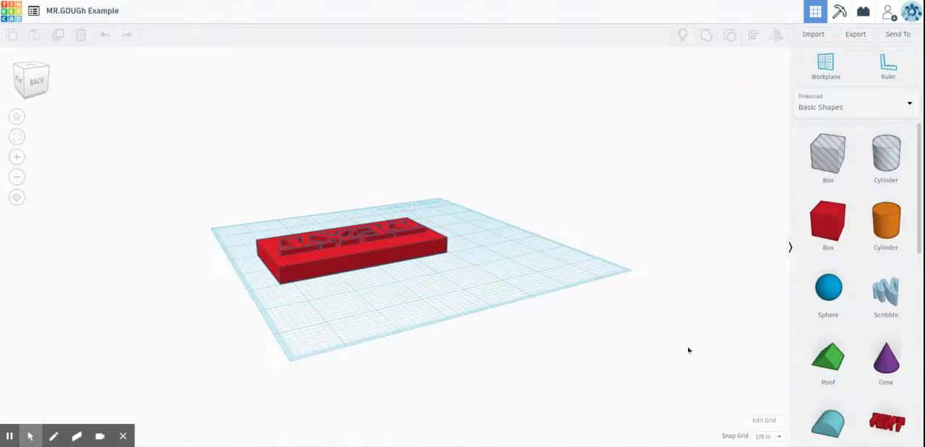
pyautogui.click(763, 436)
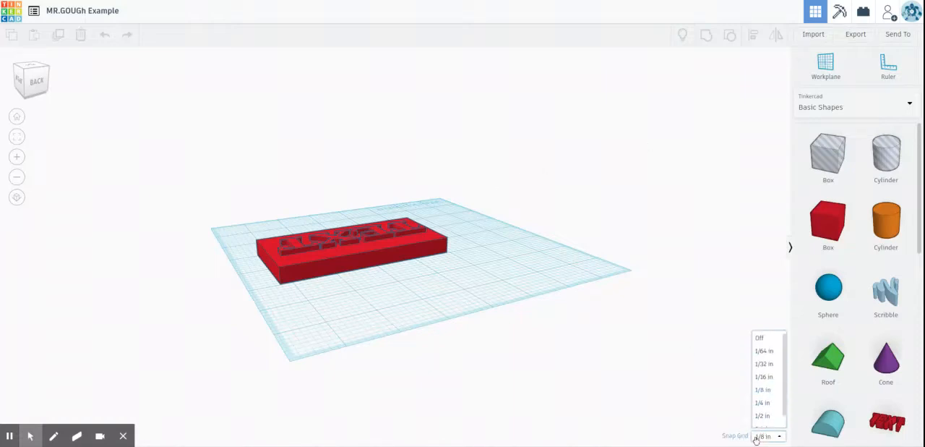
pyautogui.click(759, 378)
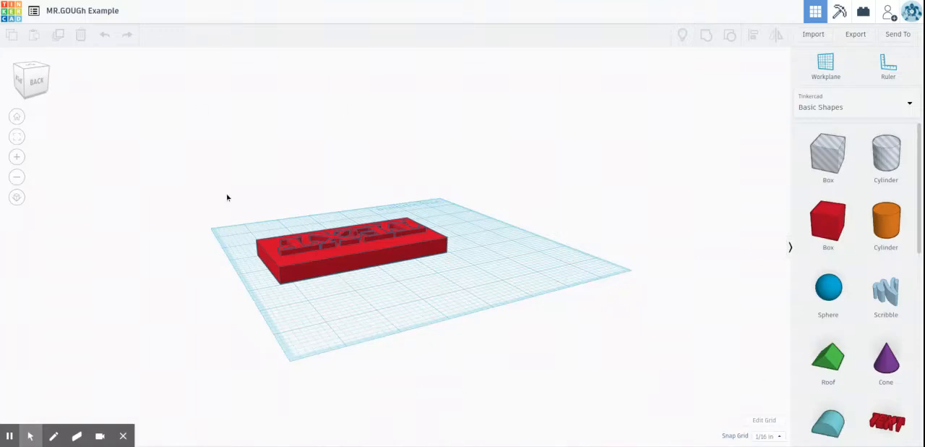
# Step: Move the red TEXT plate toward the front-left area of the workplane
pyautogui.moveTo(227, 197); pyautogui.dragTo(561, 289, button='right')
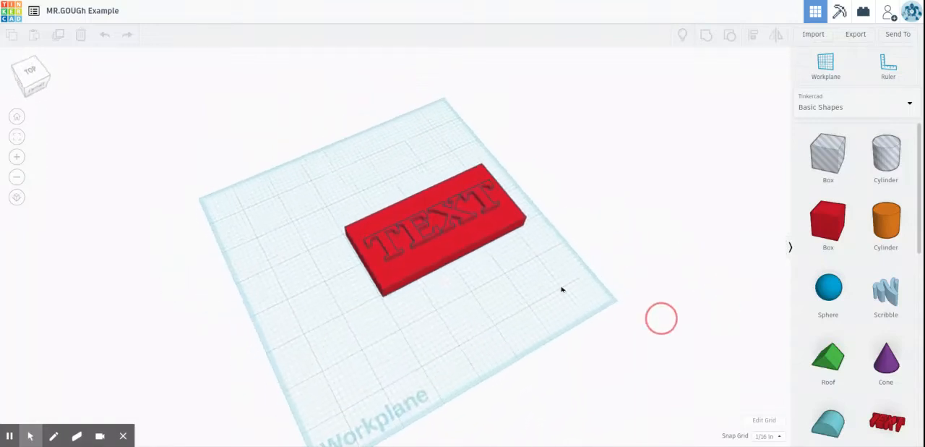
pyautogui.click(355, 231)
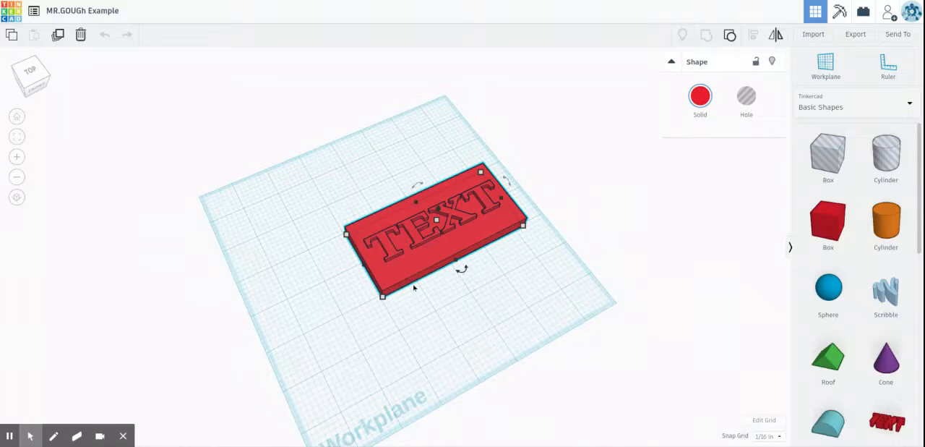
pyautogui.moveTo(463, 247); pyautogui.dragTo(411, 290)
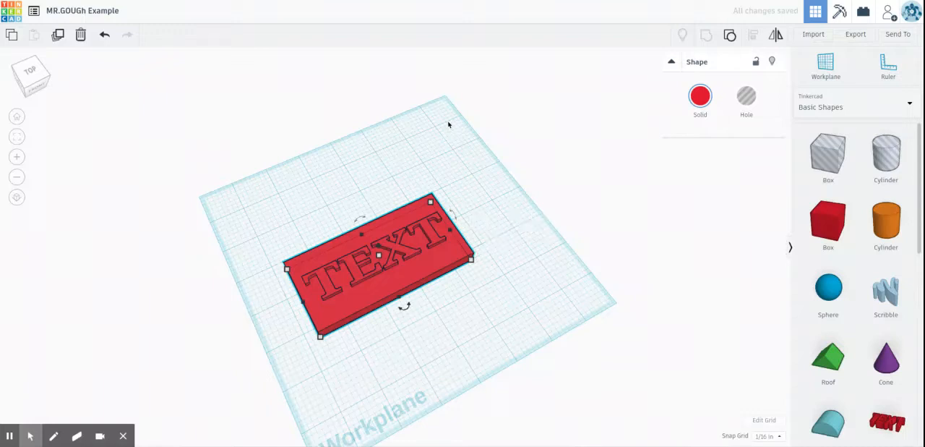
pyautogui.moveTo(340, 311); pyautogui.dragTo(363, 283, button='right')
pyautogui.moveTo(374, 313); pyautogui.dragTo(279, 351, button='right')
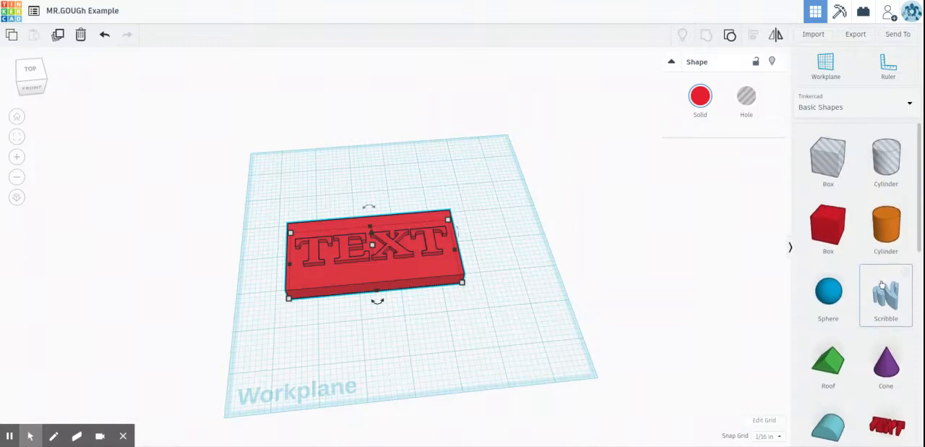
# Step: Place a letter C from the Text and numbers collection on the workplane behind the plate's right end
pyautogui.scroll(-1, 882, 285)
pyautogui.scroll(-5, 882, 285)
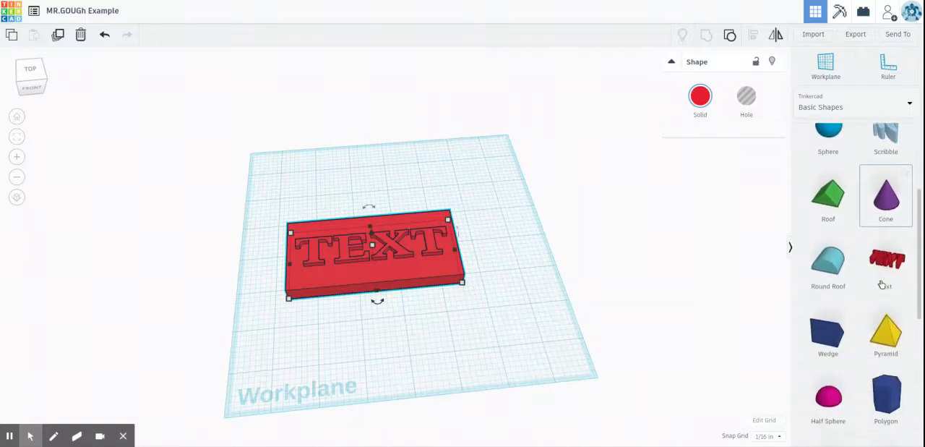
pyautogui.scroll(-3, 882, 284)
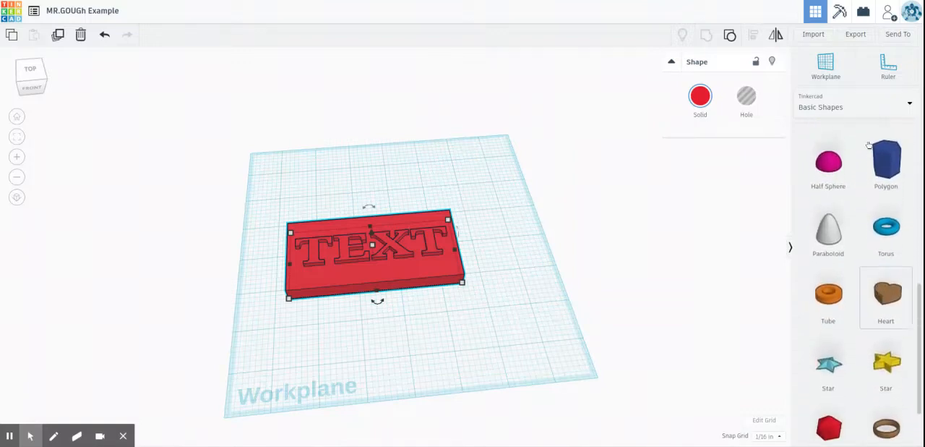
pyautogui.click(848, 106)
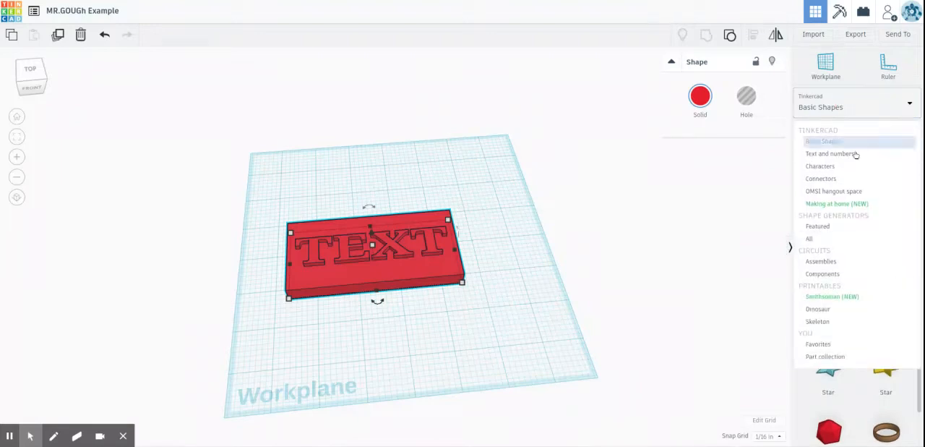
pyautogui.click(860, 153)
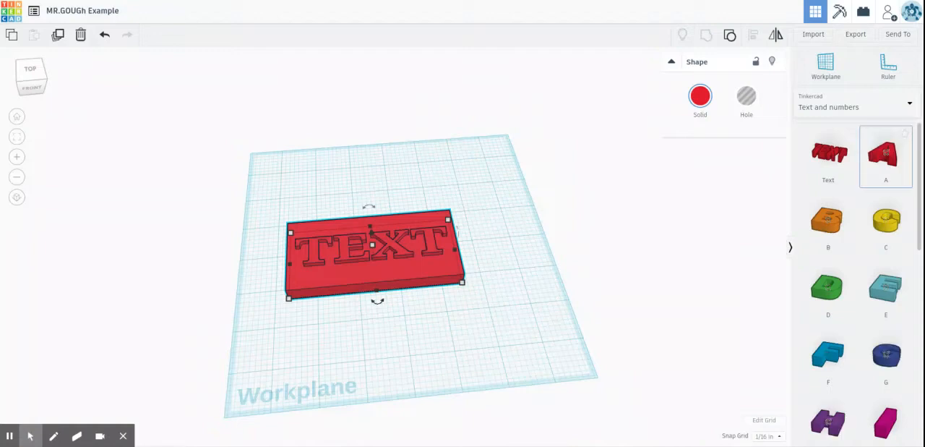
pyautogui.click(877, 225)
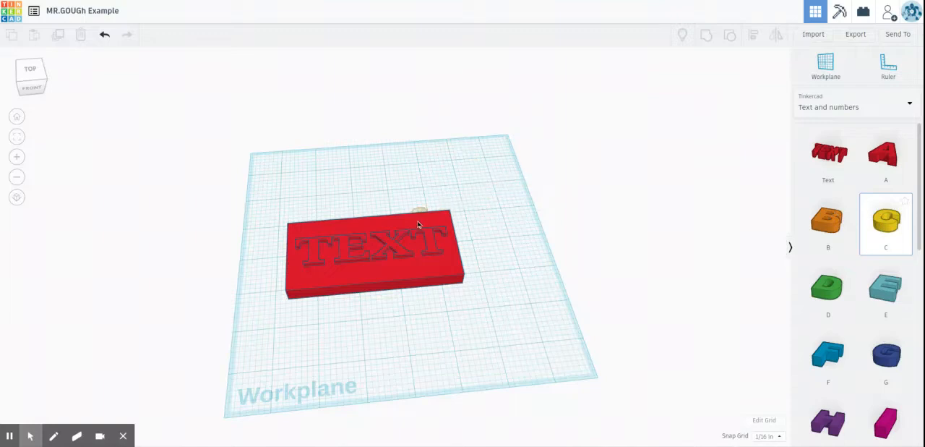
pyautogui.click(436, 182)
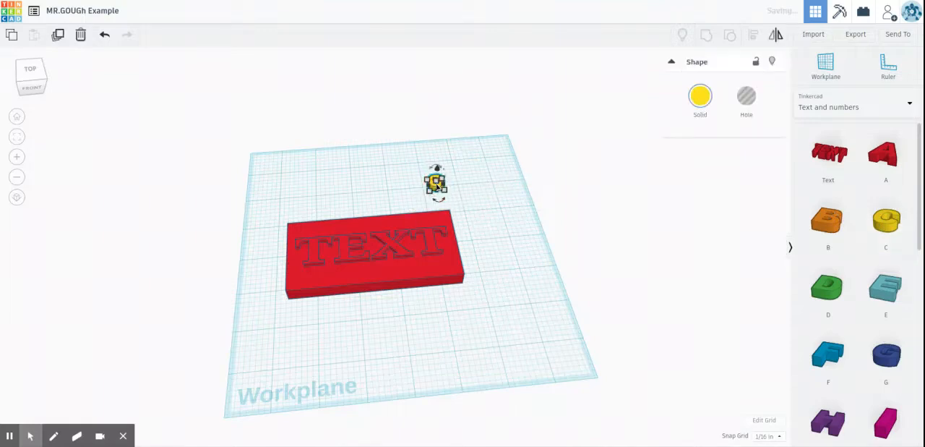
# Step: Set the height of the yellow letter C to 2 in
pyautogui.moveTo(547, 320); pyautogui.dragTo(440, 277, button='right')
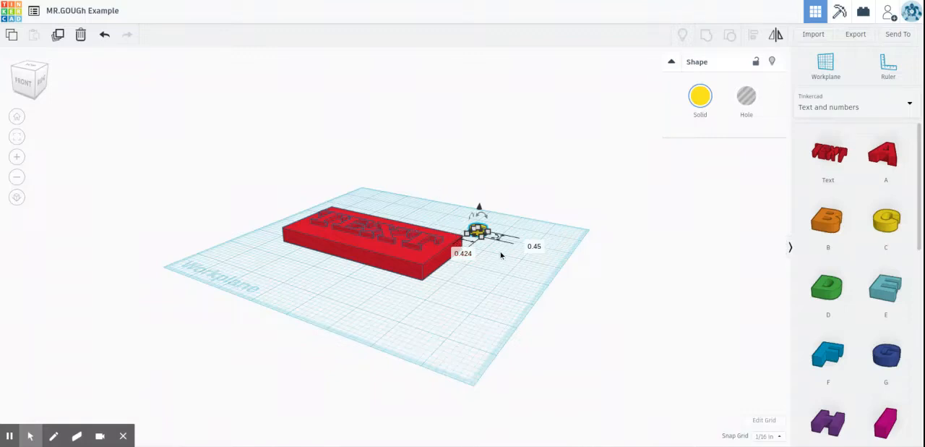
pyautogui.moveTo(481, 245); pyautogui.dragTo(487, 265, button='right')
pyautogui.click(473, 214)
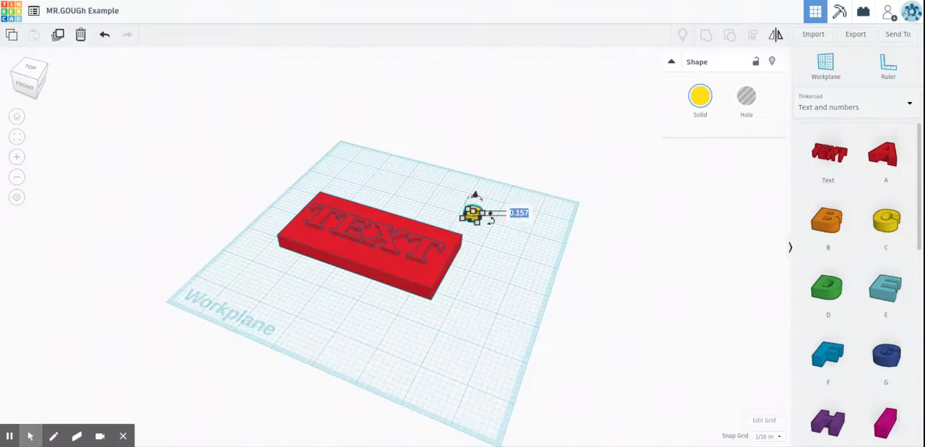
pyautogui.write('2')
pyautogui.press('Return')
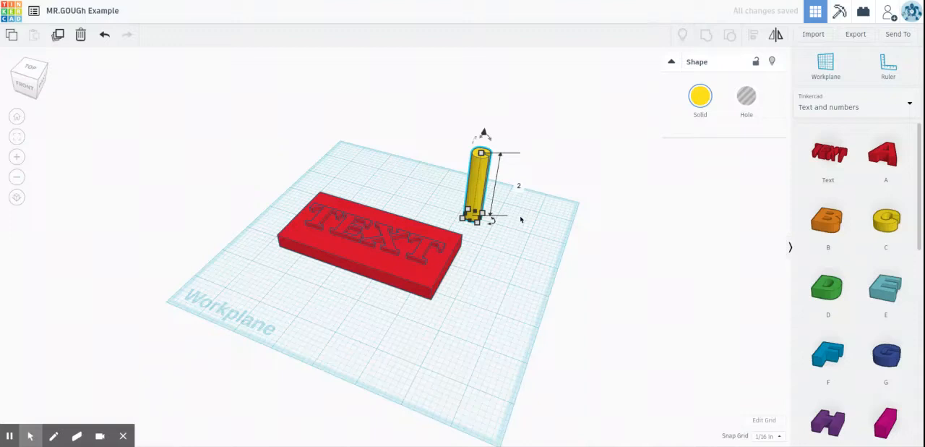
# Step: Nudge the tall letter C onto the plate's back right corner, clear of the raised text
pyautogui.press('Down')
pyautogui.press('Down')
pyautogui.press('Down')
pyautogui.press('Down')
pyautogui.press('Down')
pyautogui.press('Down')
pyautogui.press('Down')
pyautogui.press('Down')
pyautogui.press('Down')
pyautogui.press('Down')
pyautogui.press('Down')
pyautogui.press('Down')
pyautogui.press('Down')
pyautogui.press('Down')
pyautogui.press('Down')
pyautogui.press('Down')
pyautogui.press('Down')
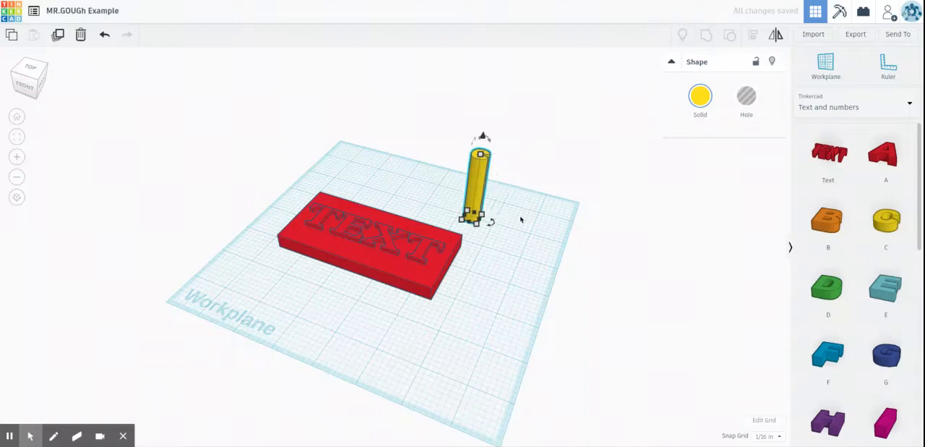
pyautogui.press('Down')
pyautogui.press('Down')
pyautogui.press('Down')
pyautogui.press('Down')
pyautogui.press('Down')
pyautogui.press('Down')
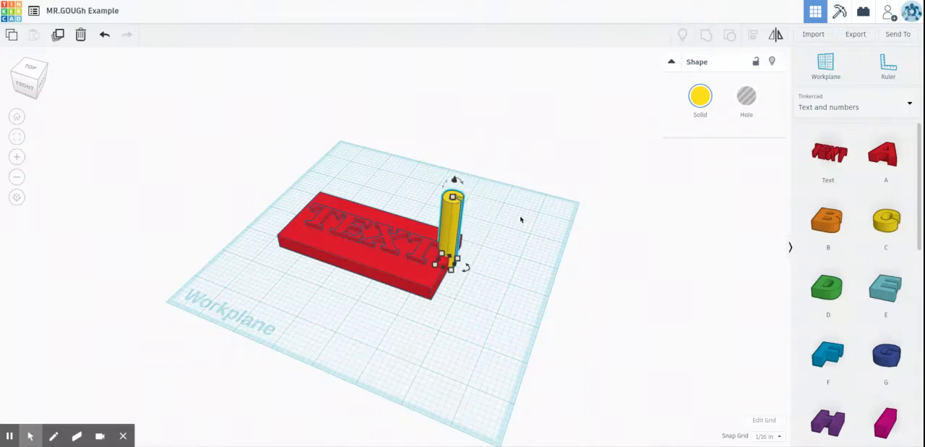
pyautogui.press('Up')
pyautogui.press('Up')
pyautogui.press('Up')
pyautogui.press('Up')
pyautogui.press('Up')
pyautogui.press('Up')
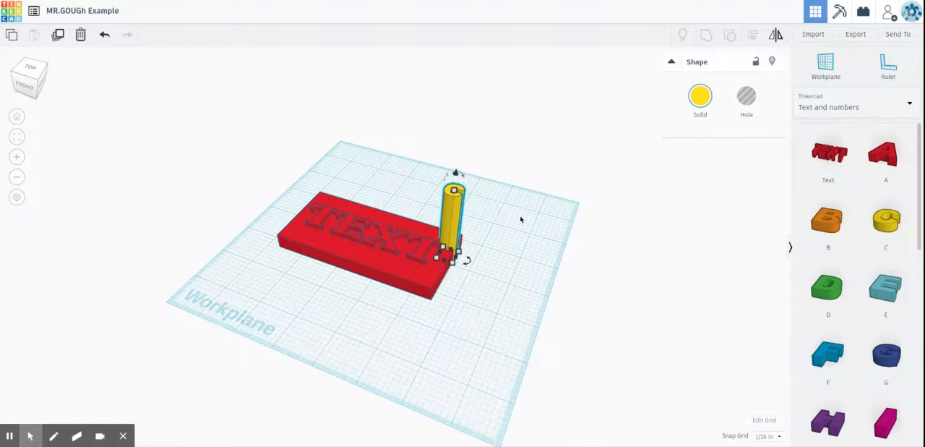
pyautogui.press('Left')
pyautogui.press('Left')
pyautogui.press('Left')
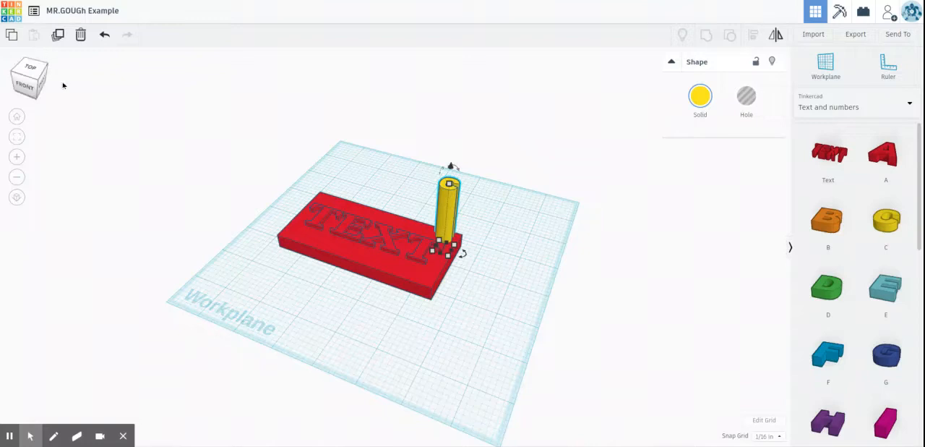
# Step: Lower the letter C by 0.187 in so it extends through the plate's underside
pyautogui.click(42, 66)
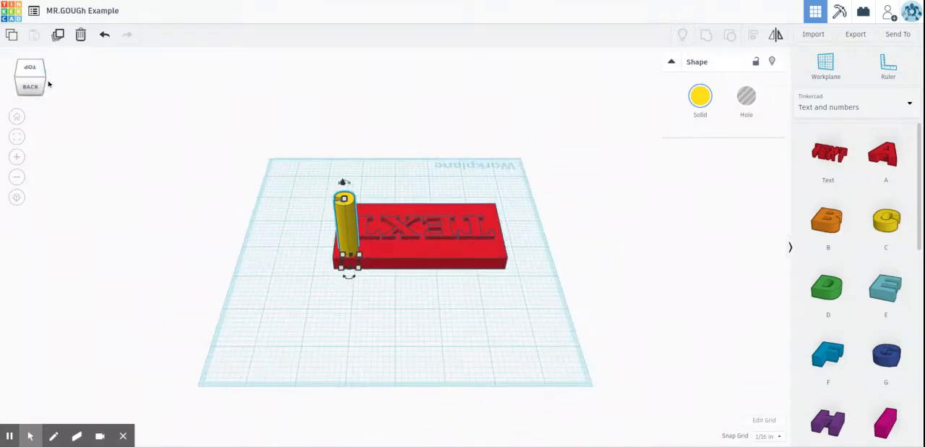
pyautogui.click(38, 94)
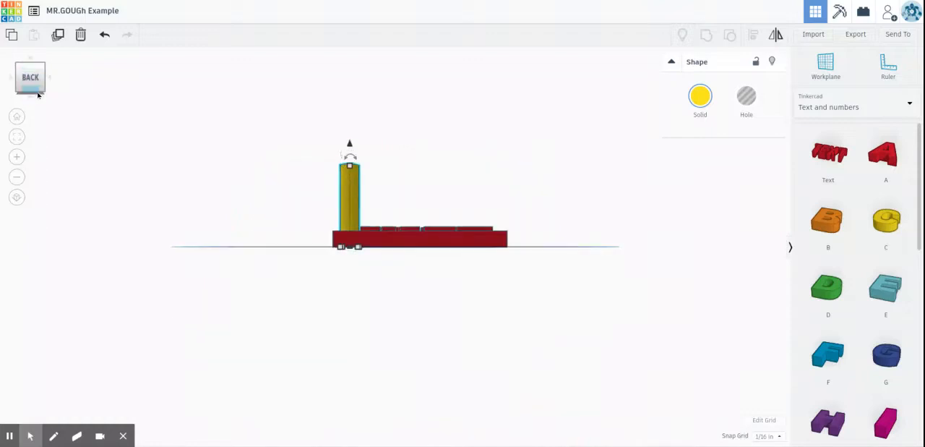
pyautogui.moveTo(411, 196); pyautogui.dragTo(479, 293, button='right')
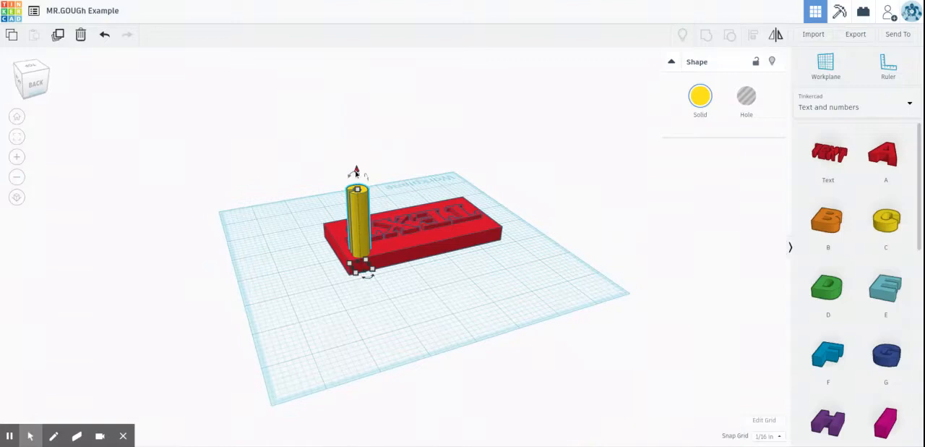
pyautogui.moveTo(357, 170); pyautogui.dragTo(357, 177)
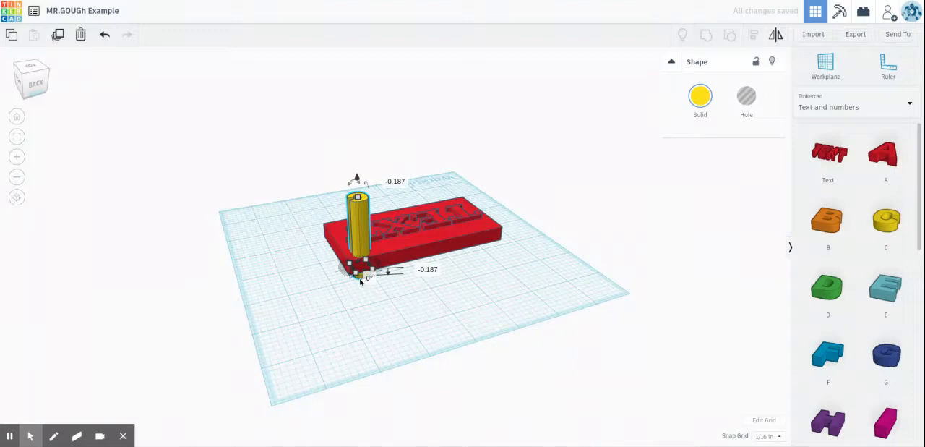
pyautogui.click(267, 271)
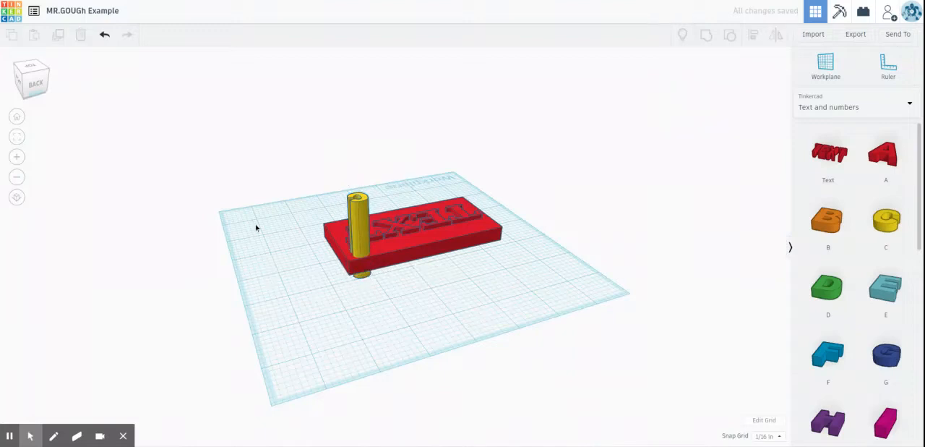
# Step: Turn the yellow letter C into a hole shape
pyautogui.moveTo(257, 225); pyautogui.dragTo(533, 277, button='right')
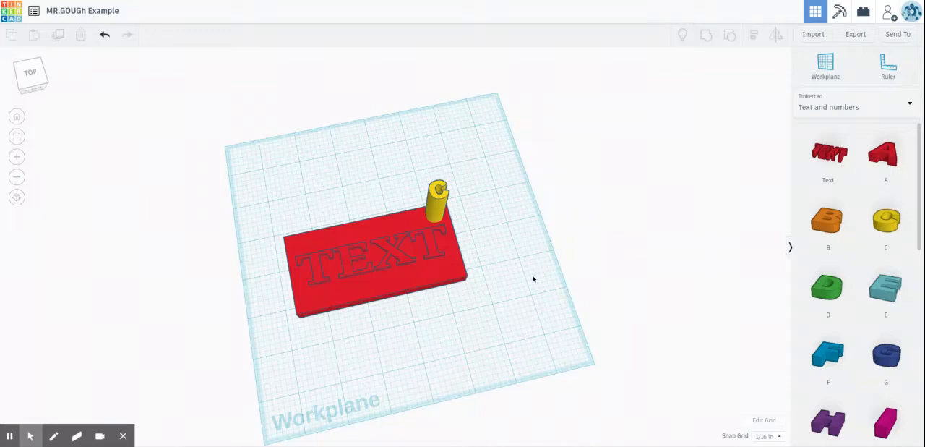
pyautogui.moveTo(568, 295); pyautogui.dragTo(483, 258, button='right')
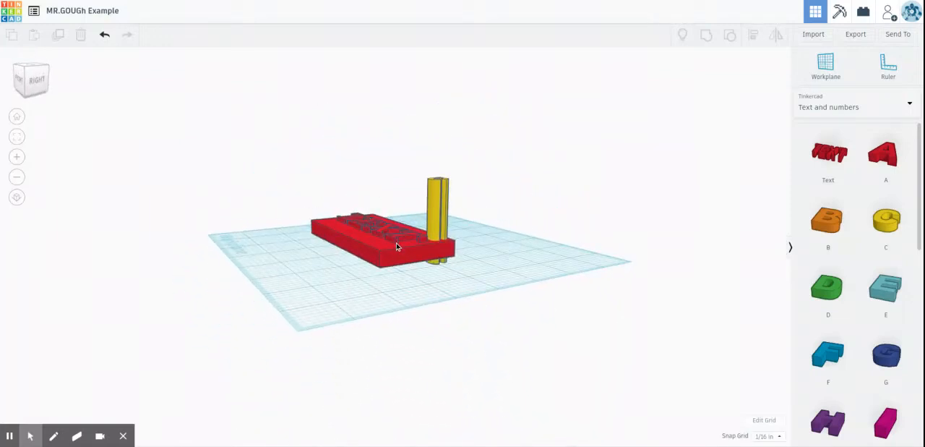
pyautogui.click(435, 193)
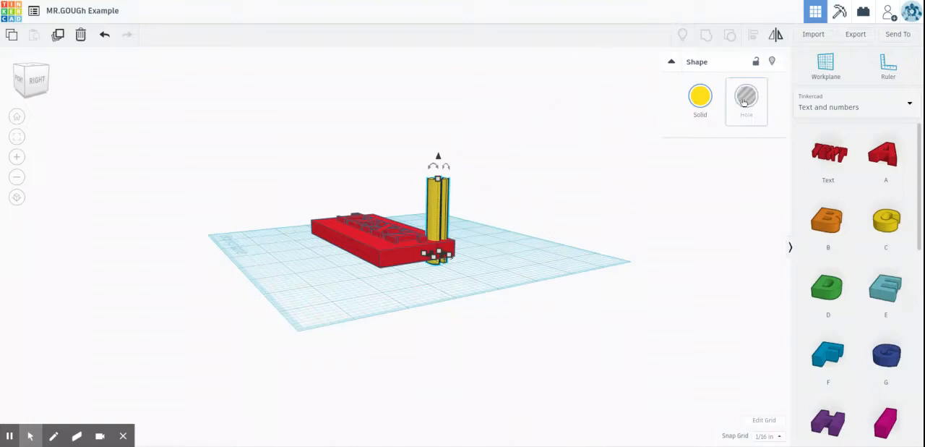
pyautogui.click(745, 101)
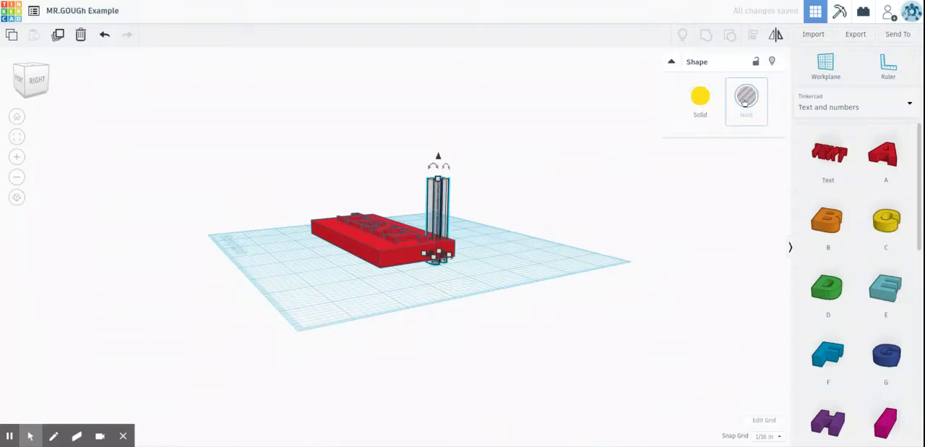
# Step: Group the plate with the C-shaped hole to cut the letter through the plate's back right corner
pyautogui.moveTo(570, 183); pyautogui.dragTo(569, 292, button='right')
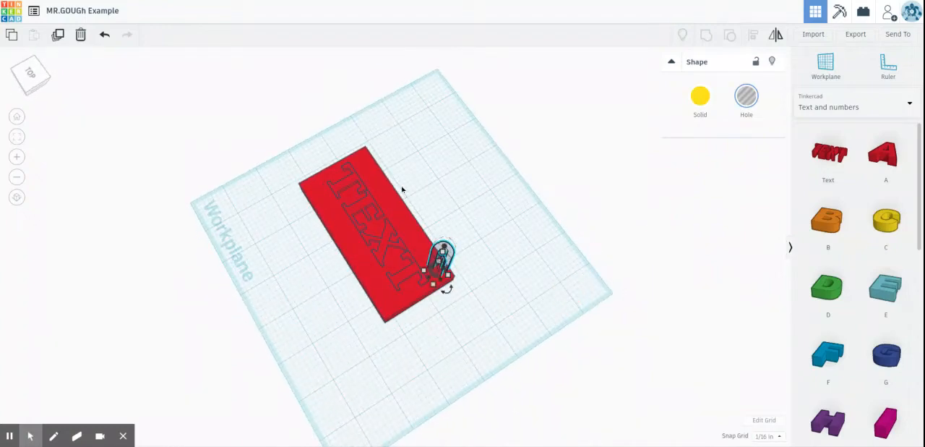
pyautogui.keyDown('shift'); pyautogui.click(359, 257); pyautogui.keyUp('shift')
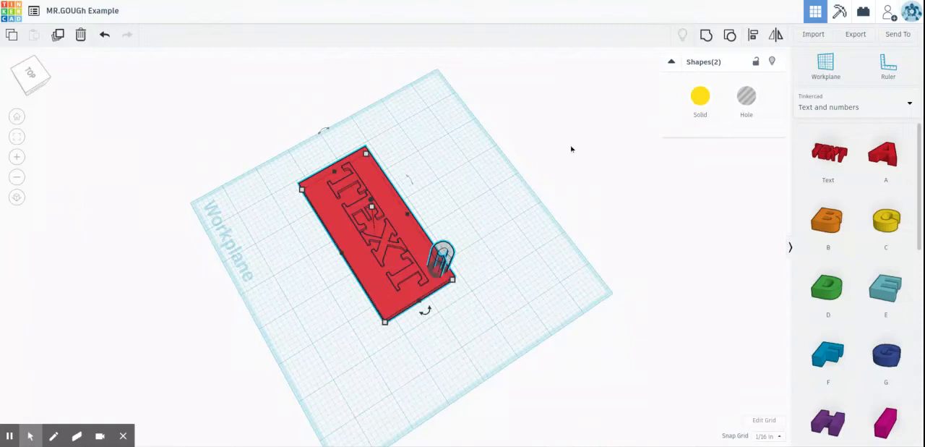
pyautogui.click(705, 36)
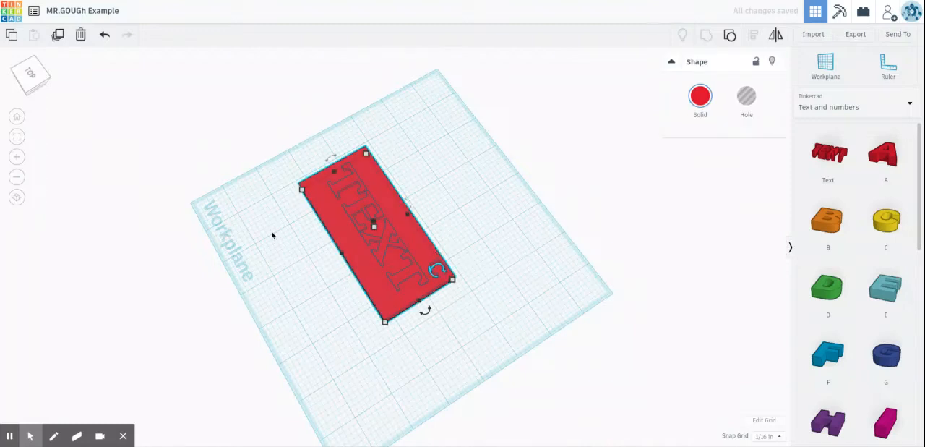
pyautogui.moveTo(272, 233); pyautogui.dragTo(381, 337, button='right')
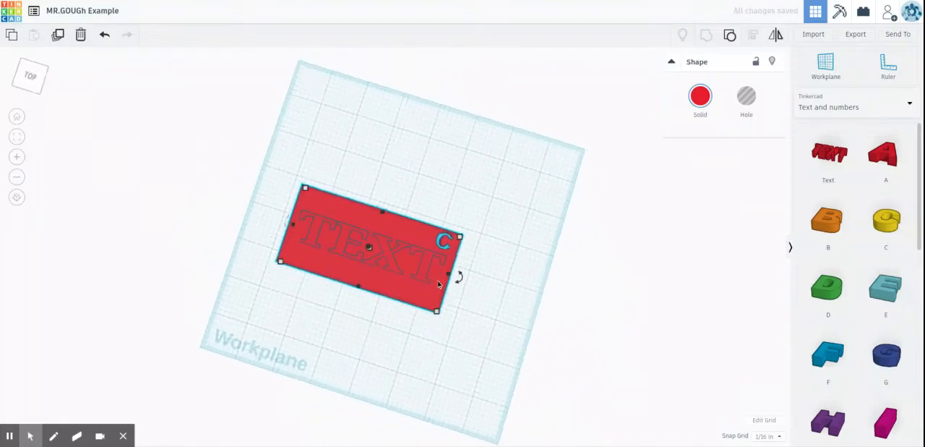
pyautogui.scroll(-5, 438, 283)
pyautogui.scroll(3, 438, 283)
pyautogui.scroll(5, 438, 283)
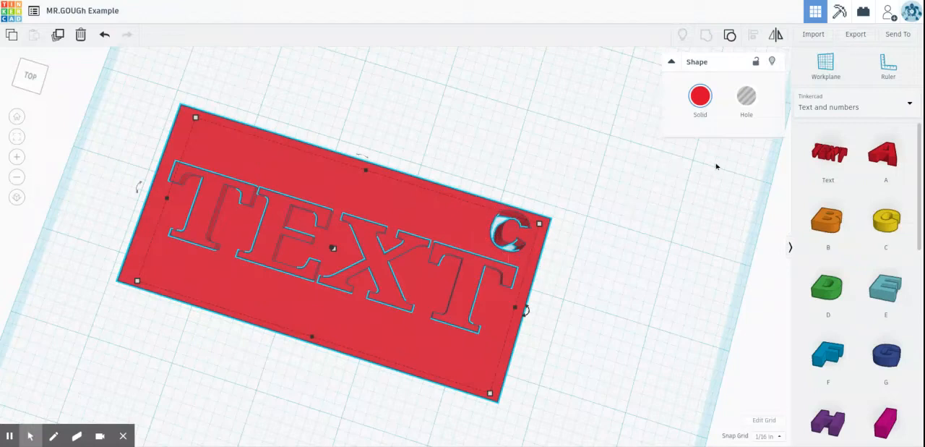
# Step: Place a hole cylinder from the Basic Shapes collection on the workplane behind the plate's back left corner
pyautogui.click(882, 107)
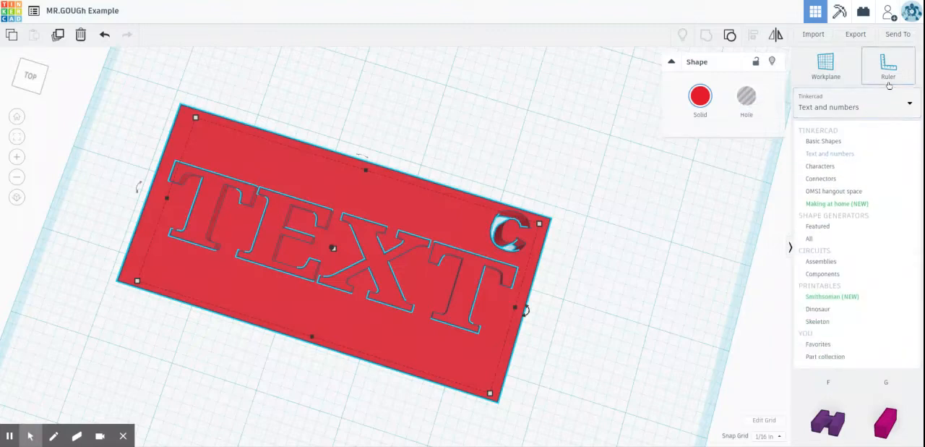
pyautogui.click(862, 146)
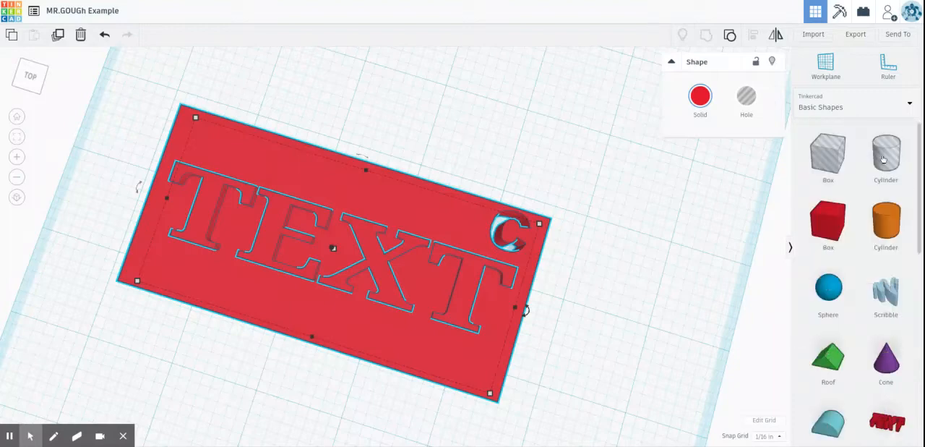
pyautogui.click(671, 185)
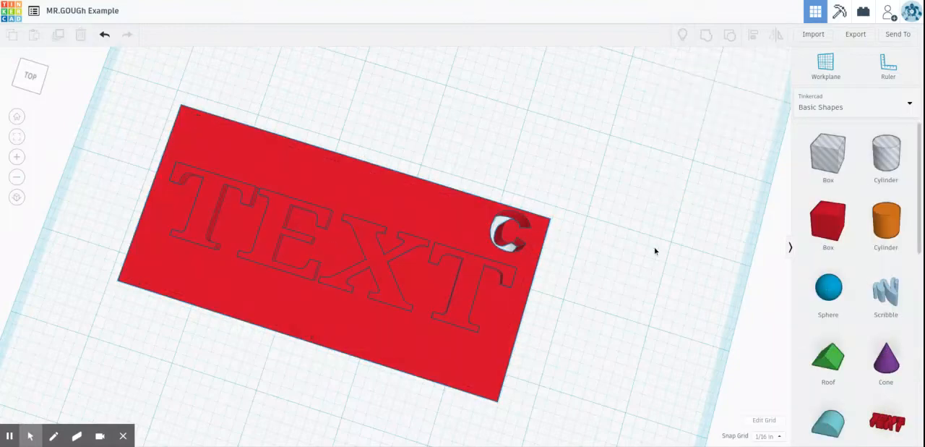
pyautogui.moveTo(636, 210); pyautogui.dragTo(620, 173, button='right')
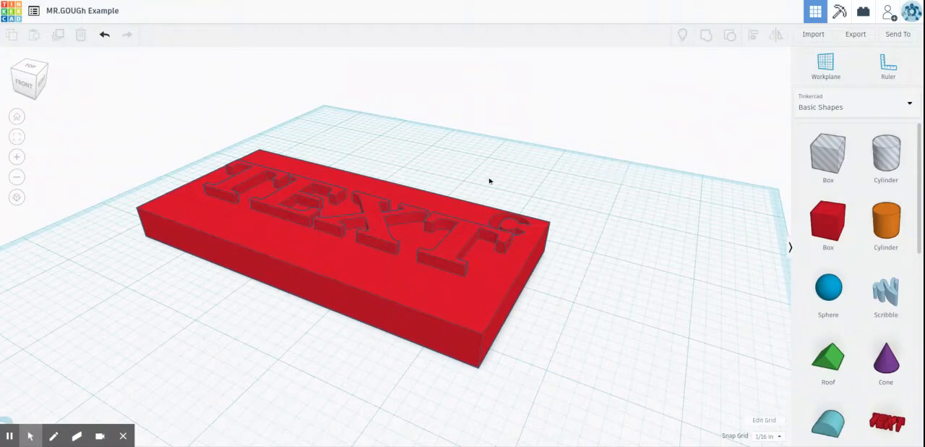
pyautogui.click(886, 153)
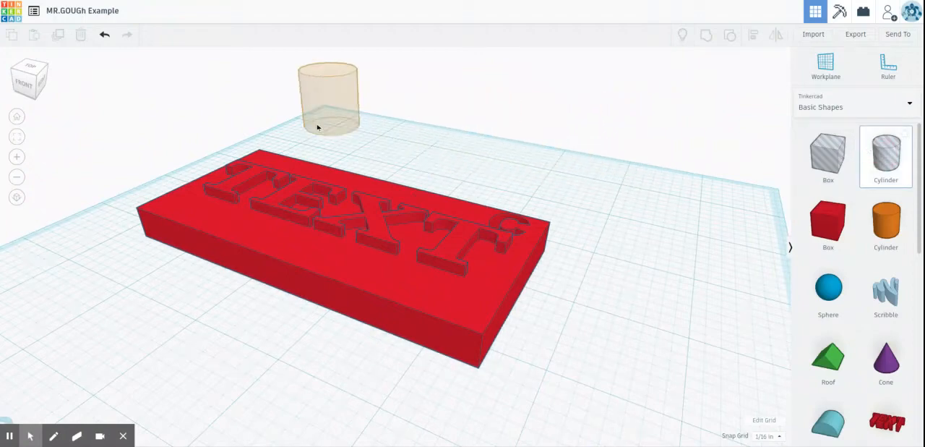
pyautogui.click(323, 173)
# Step: Shrink the hole cylinder's base to a narrow diameter suited to a small hole, keeping its height and leaving it behind the plate
pyautogui.moveTo(503, 224); pyautogui.dragTo(499, 260, button='right')
pyautogui.scroll(-6, 499, 260)
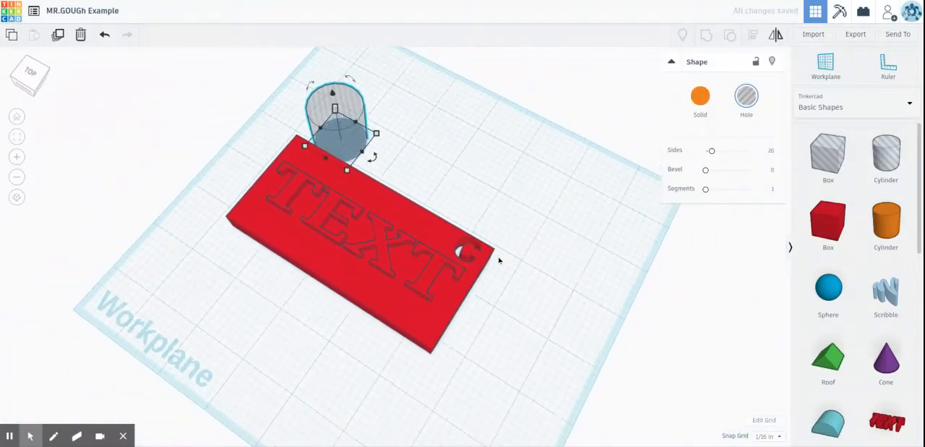
pyautogui.moveTo(362, 188)
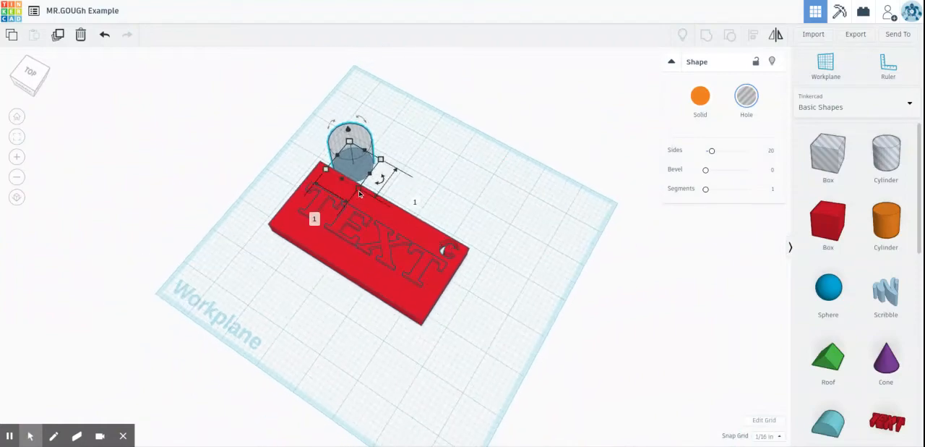
pyautogui.moveTo(360, 194); pyautogui.dragTo(354, 163)
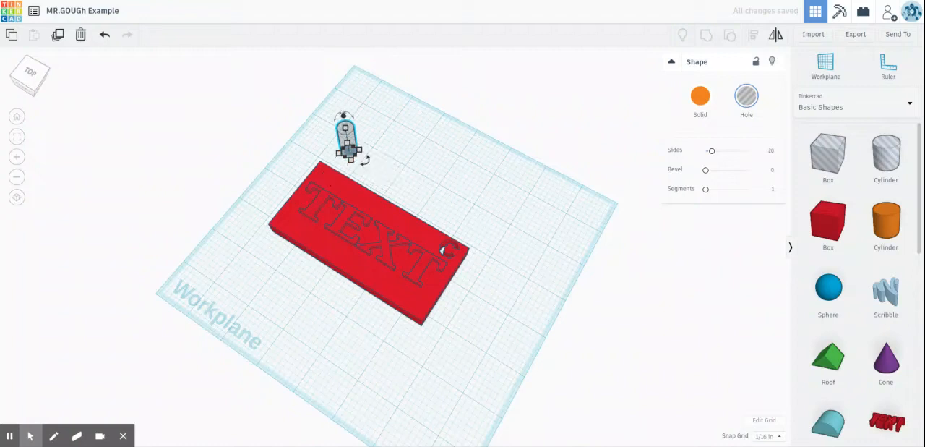
# Step: Nudge the narrow hole cylinder onto the plate's back left corner, clear of the first raised T
pyautogui.press('Down')
pyautogui.press('Down')
pyautogui.press('Down')
pyautogui.press('Down')
pyautogui.press('Down')
pyautogui.press('Down')
pyautogui.press('Down')
pyautogui.press('Down')
pyautogui.press('Down')
pyautogui.press('Down')
pyautogui.press('Down')
pyautogui.press('Down')
pyautogui.press('Down')
pyautogui.press('Down')
pyautogui.press('Down')
pyautogui.press('Down')
pyautogui.press('Down')
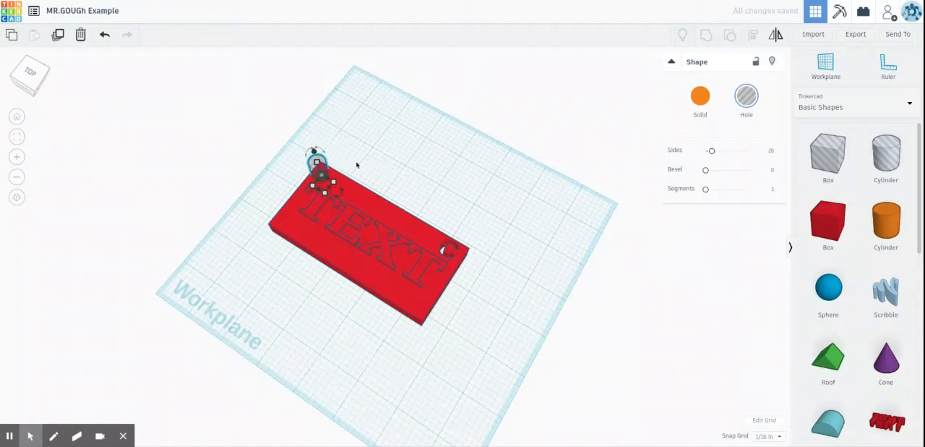
pyautogui.press('Right')
pyautogui.press('Right')
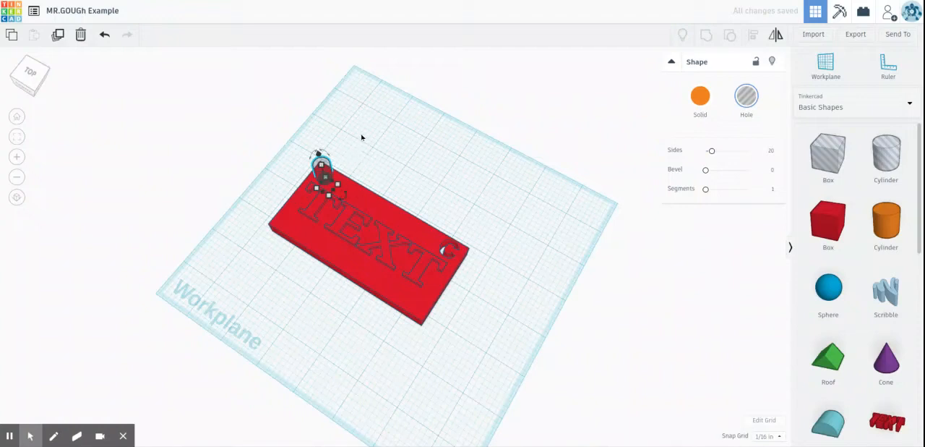
pyautogui.click(362, 137)
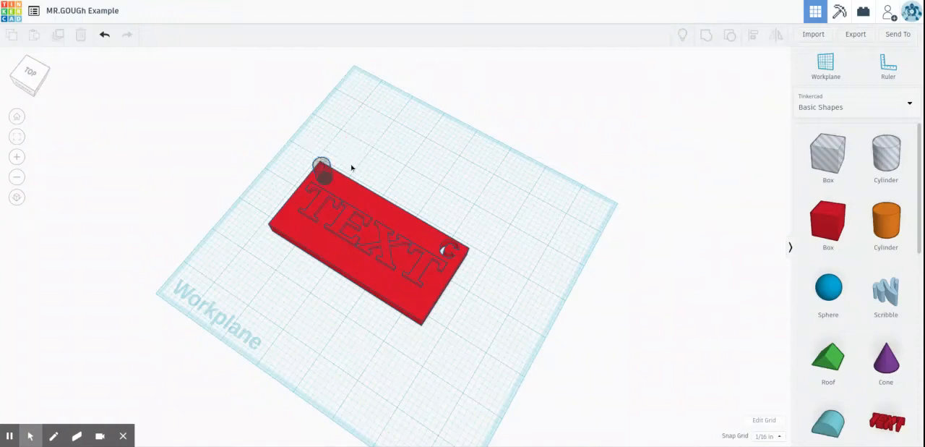
# Step: Lower the hole cylinder by 0.187 in so it extends through the plate's underside
pyautogui.moveTo(239, 218); pyautogui.dragTo(526, 161, button='right')
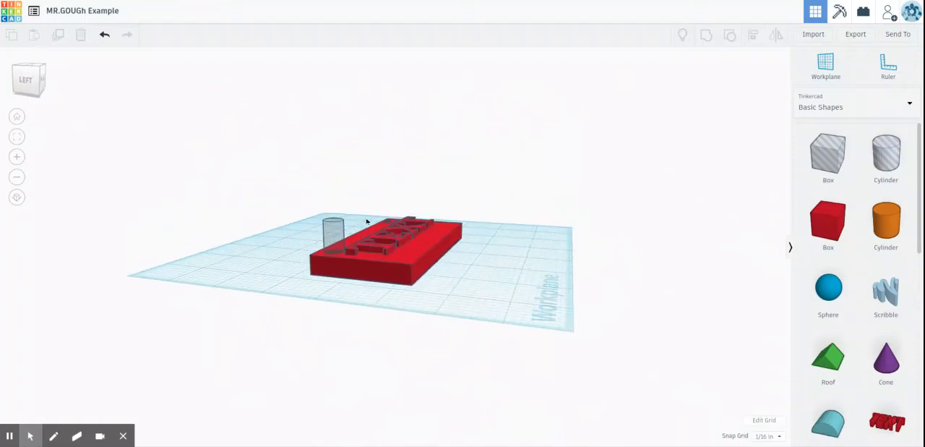
pyautogui.click(337, 226)
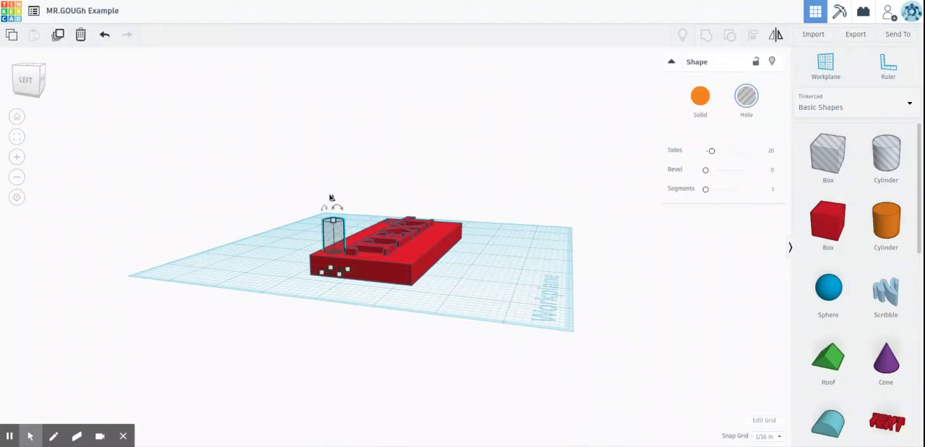
pyautogui.moveTo(332, 201); pyautogui.dragTo(337, 214)
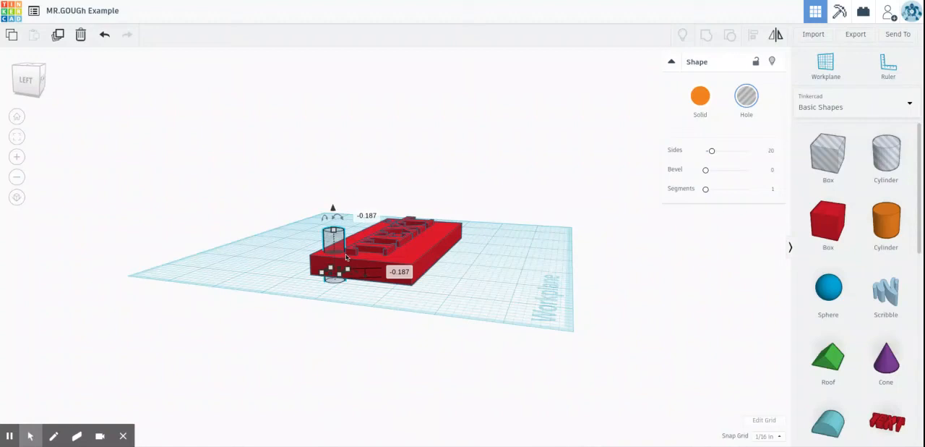
pyautogui.click(330, 147)
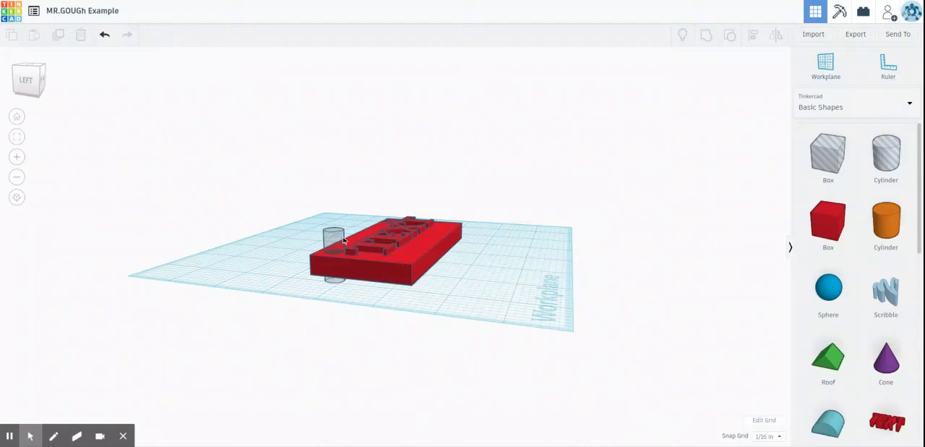
# Step: Group the hole cylinder with the plate to cut a round hole through its back left corner, and inspect it from above
pyautogui.click(343, 241)
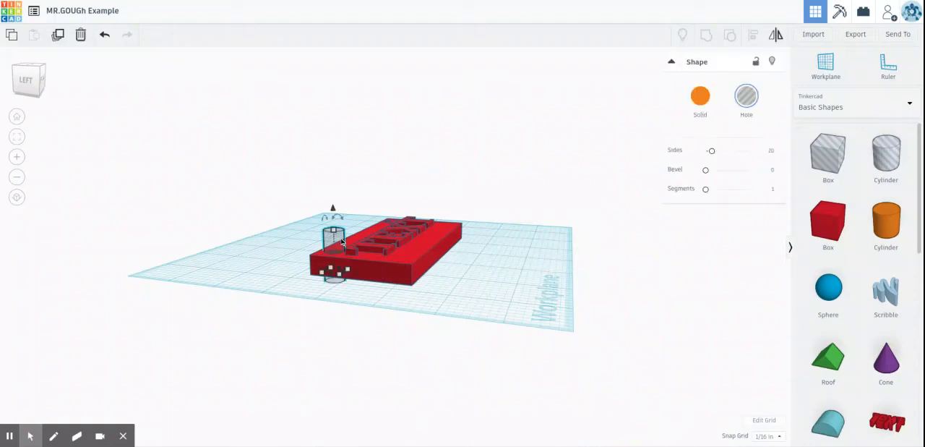
pyautogui.keyDown('shift'); pyautogui.click(404, 279); pyautogui.keyUp('shift')
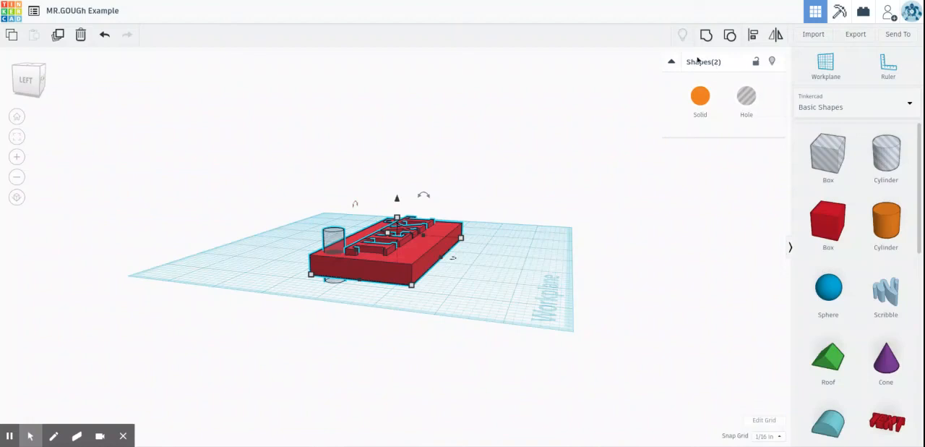
pyautogui.click(706, 35)
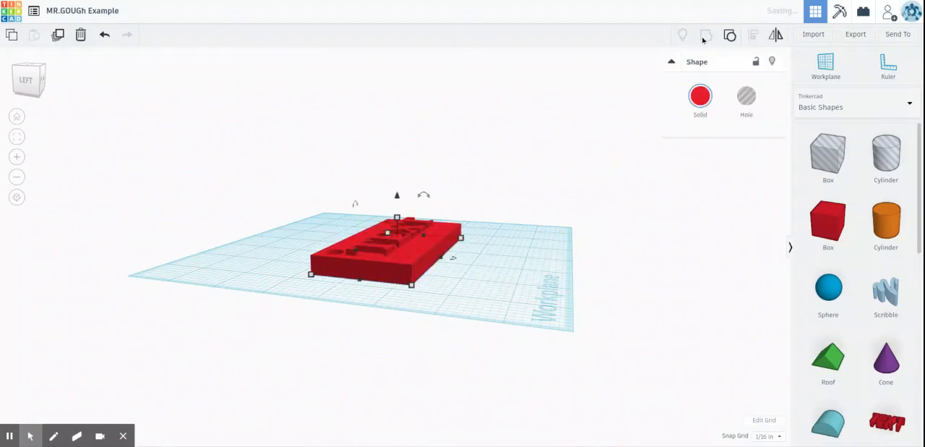
pyautogui.moveTo(512, 194); pyautogui.dragTo(320, 250, button='right')
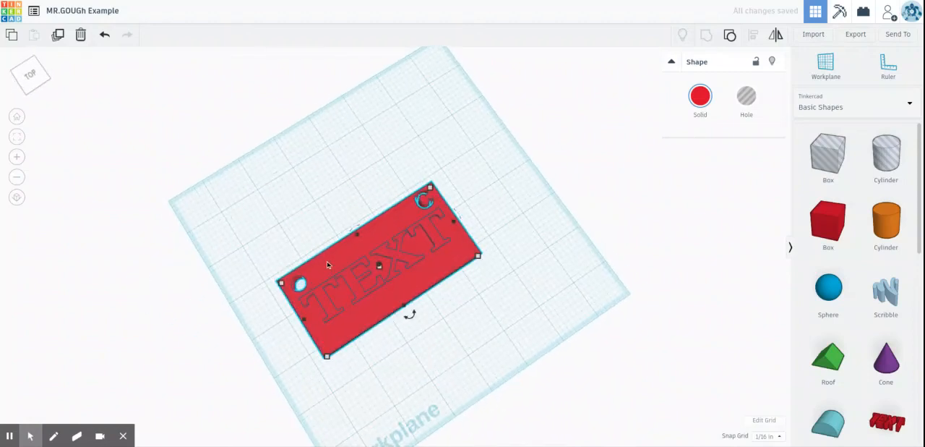